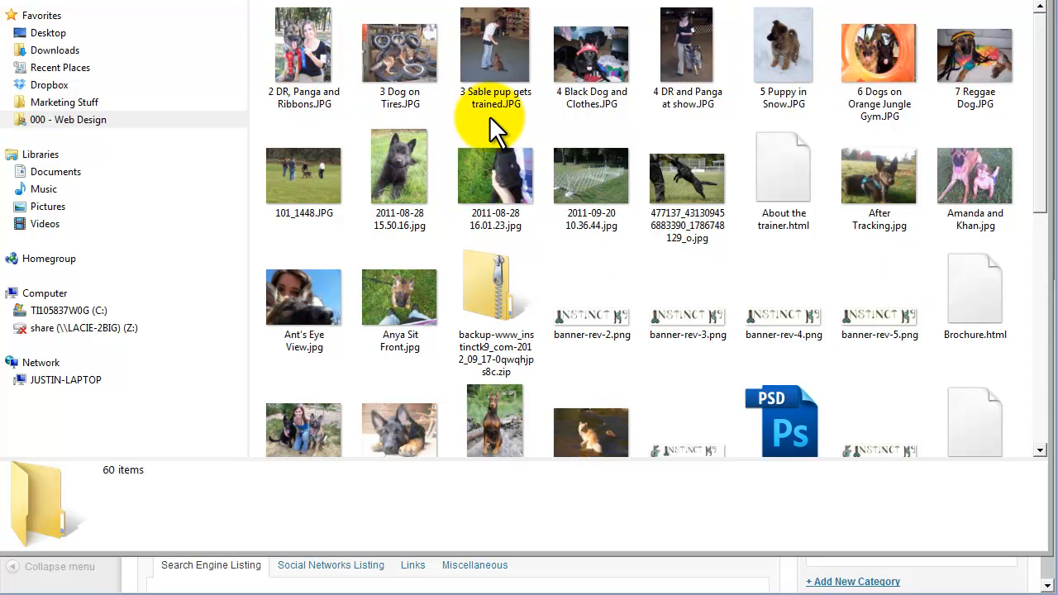
Compare the dimensions and file sizes of several dog photos, including Dog Days of Summer 2.jpeg and the woman-with-dogs photo near it.
{"action": "left_click", "coordinate": [398, 56]}
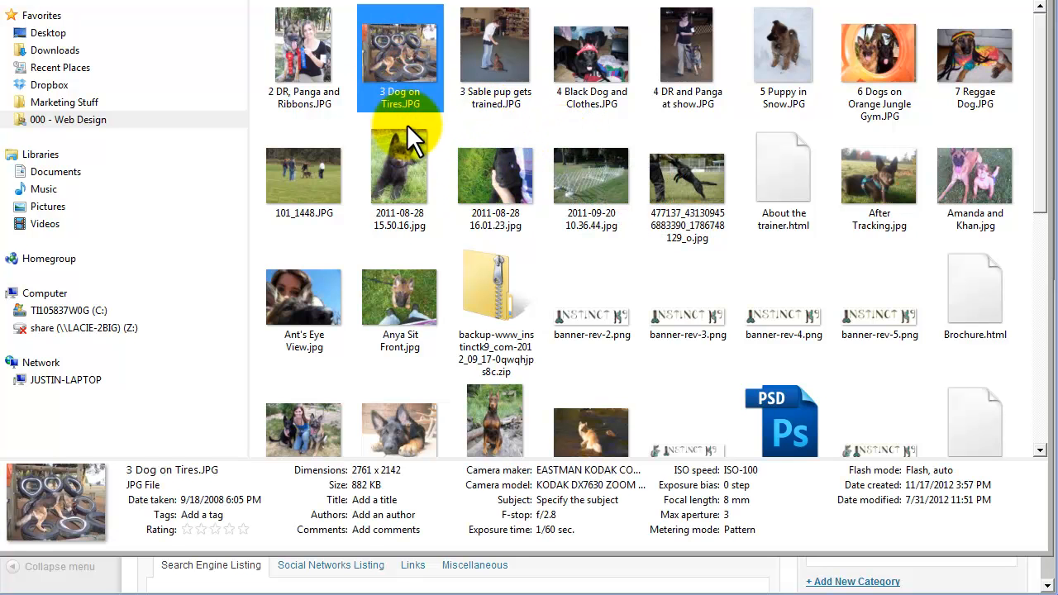
{"action": "left_click", "coordinate": [312, 57]}
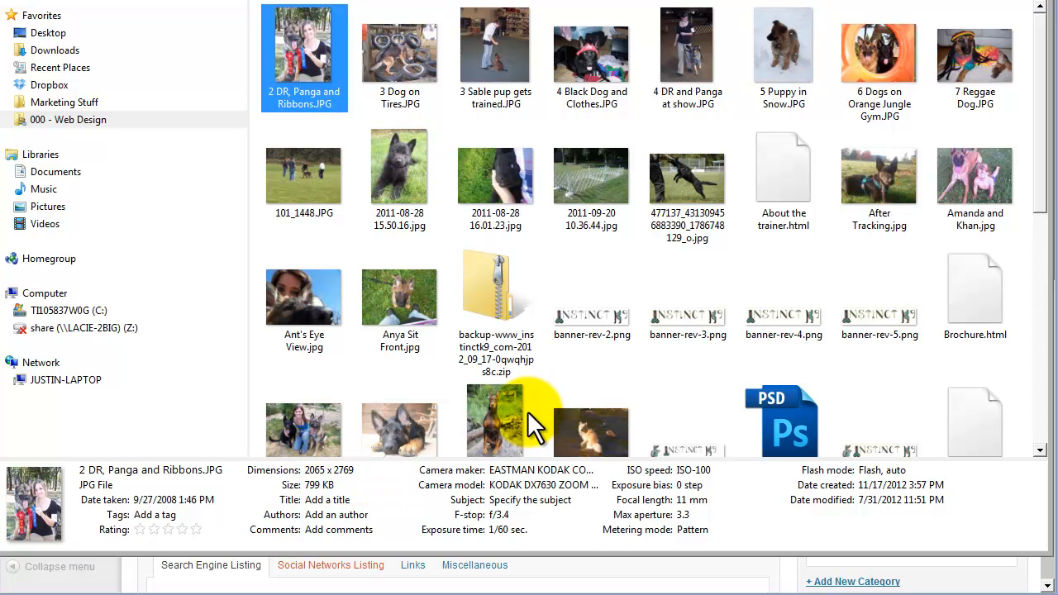
{"action": "left_click", "coordinate": [506, 417]}
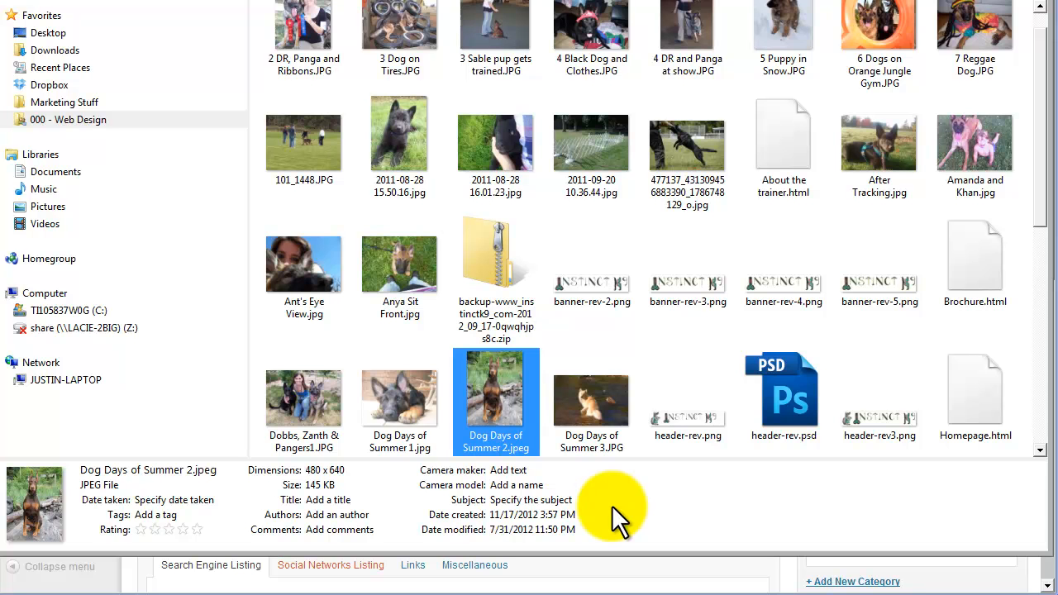
{"action": "left_click", "coordinate": [329, 413]}
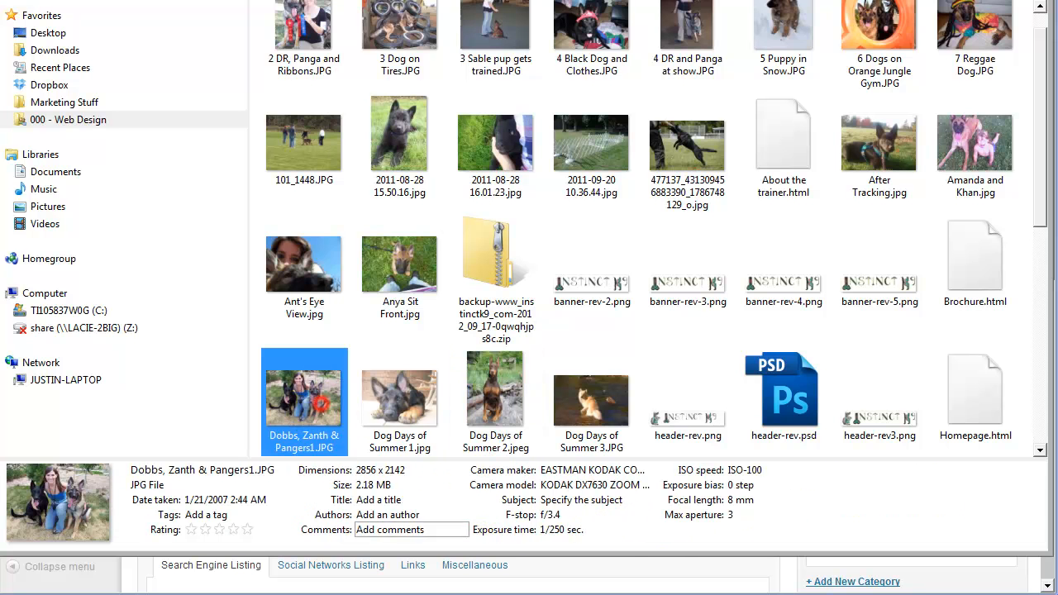
{"action": "left_click", "coordinate": [508, 407]}
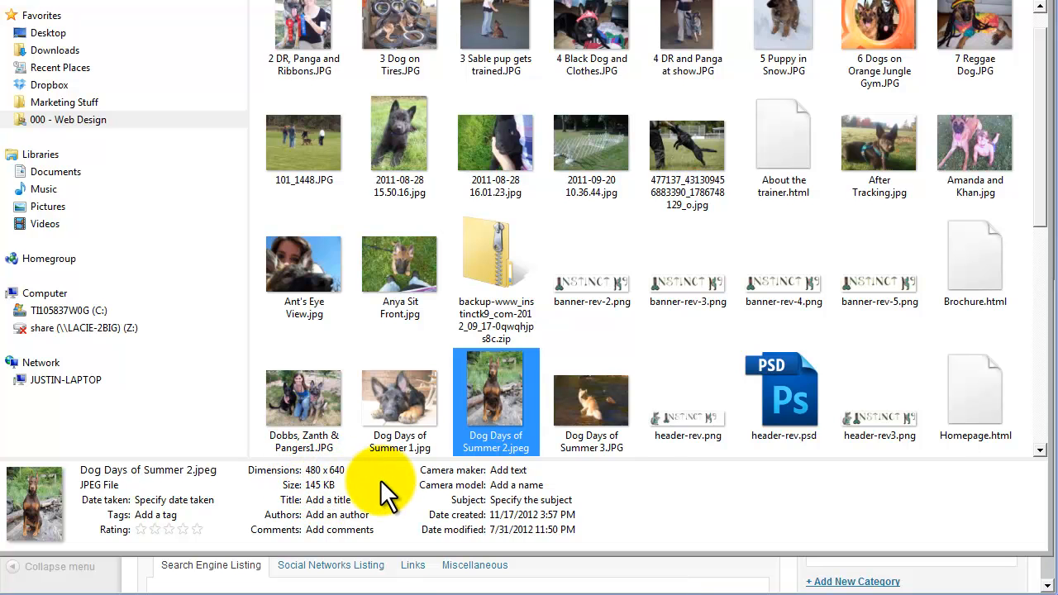
{"action": "left_click", "coordinate": [310, 389]}
{"action": "left_click", "coordinate": [474, 565]}
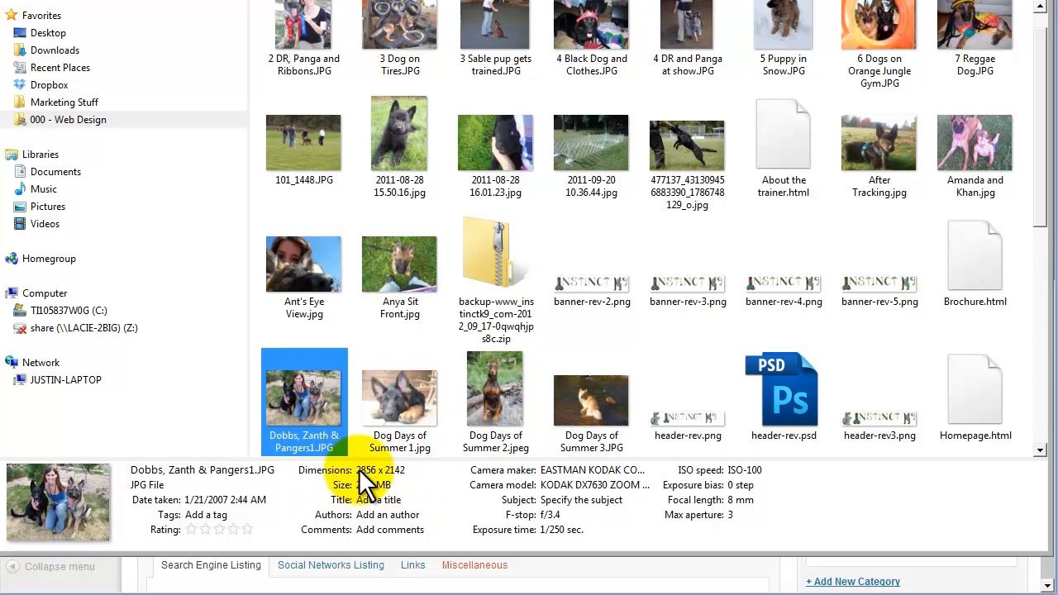
{"action": "left_click", "coordinate": [501, 385]}
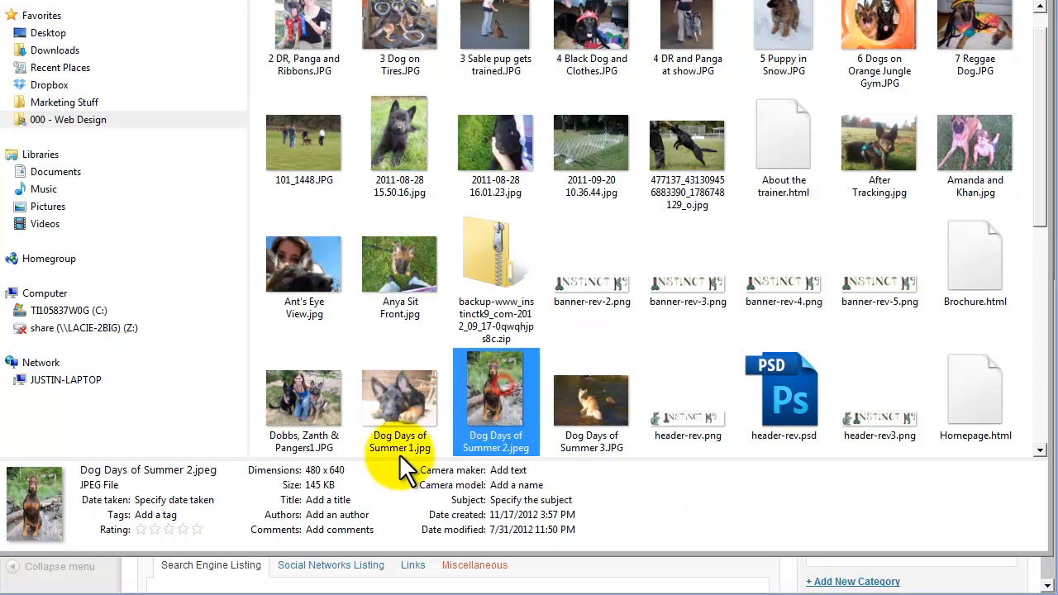
{"action": "left_click", "coordinate": [314, 387]}
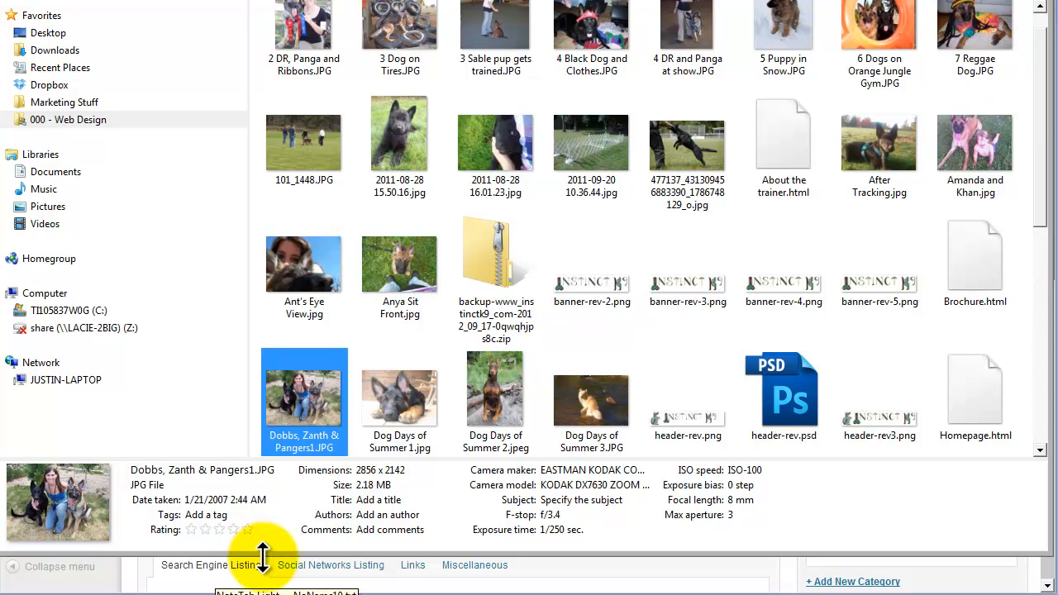
Switch to the web browser, go to google.com and change the page to its Classic view.
{"action": "left_click", "coordinate": [98, 594]}
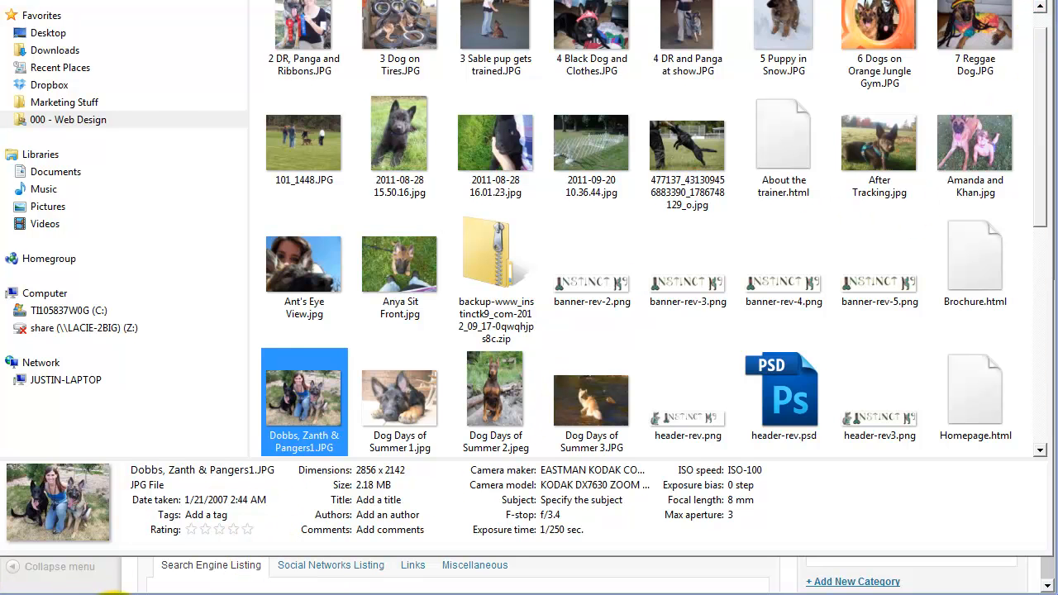
{"action": "left_click", "coordinate": [356, 0]}
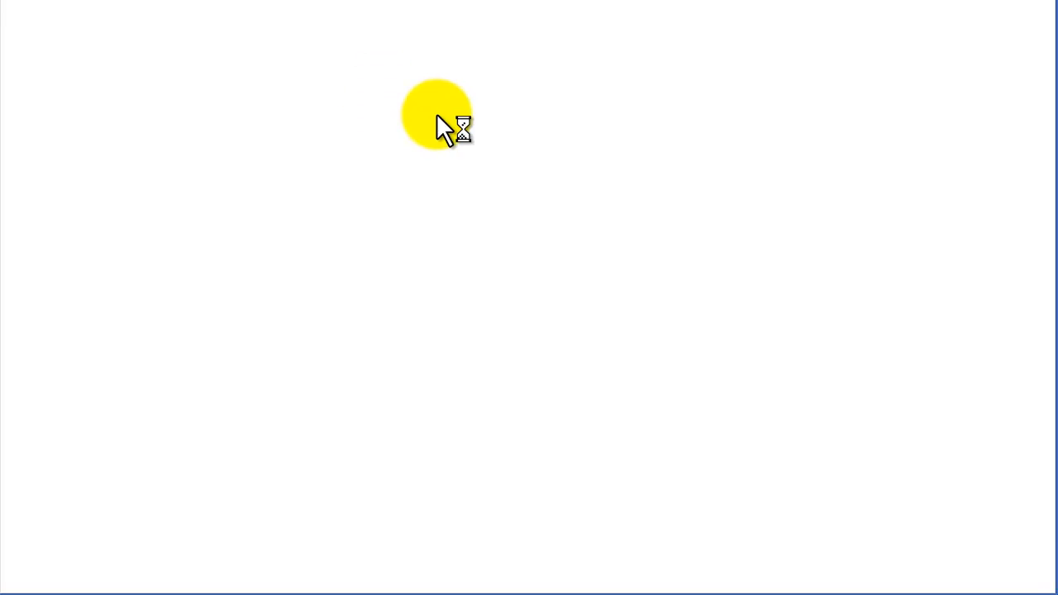
{"action": "type", "text": "google.com"}
{"action": "key", "text": "Return"}
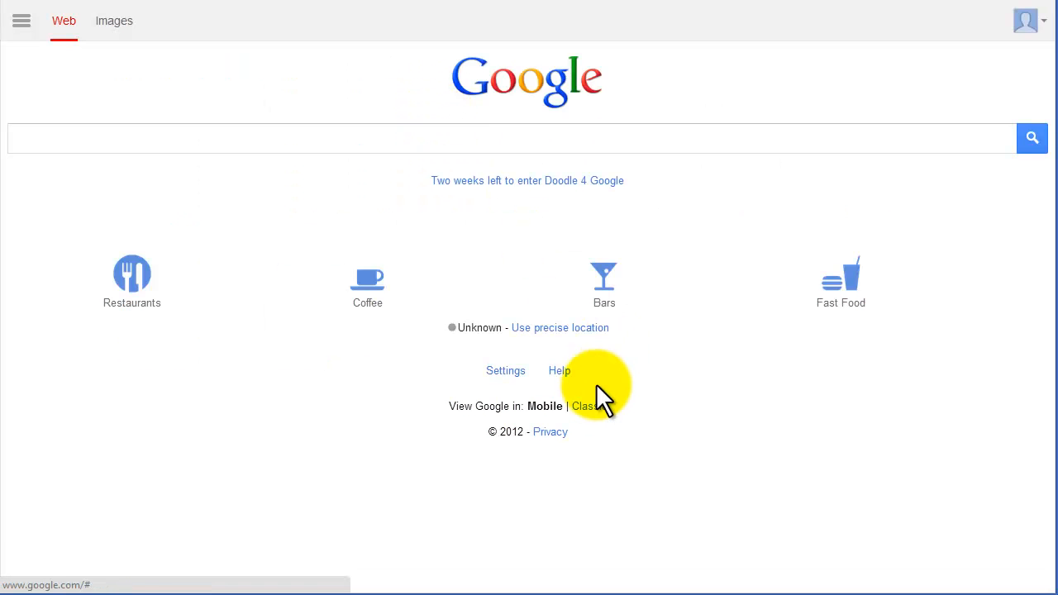
{"action": "left_click", "coordinate": [594, 405]}
Search for "online image resizer" and open the picresize.com result.
{"action": "left_click", "coordinate": [376, 268]}
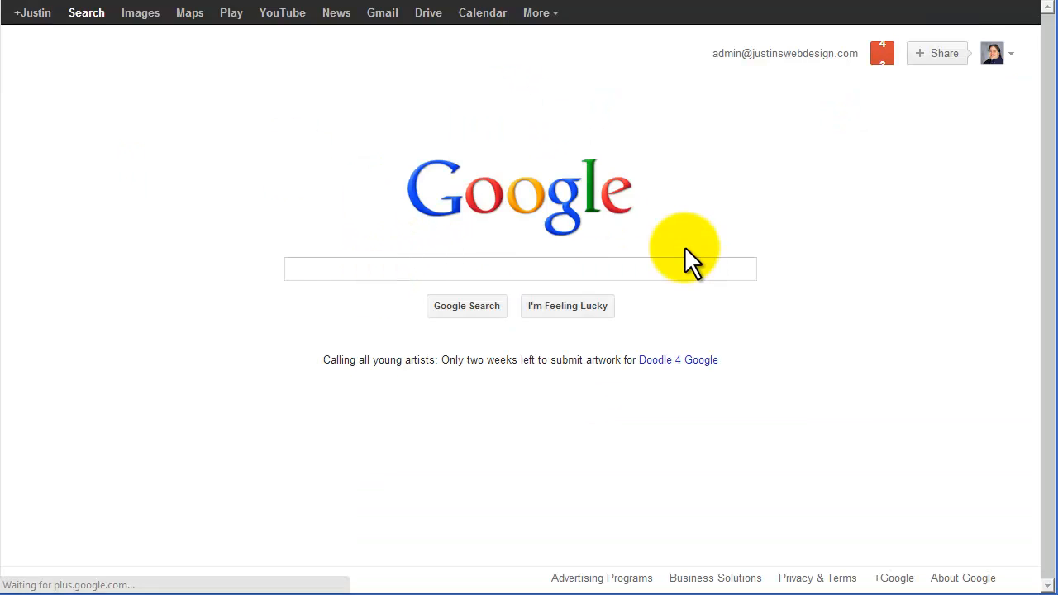
{"action": "type", "text": "online image resi"}
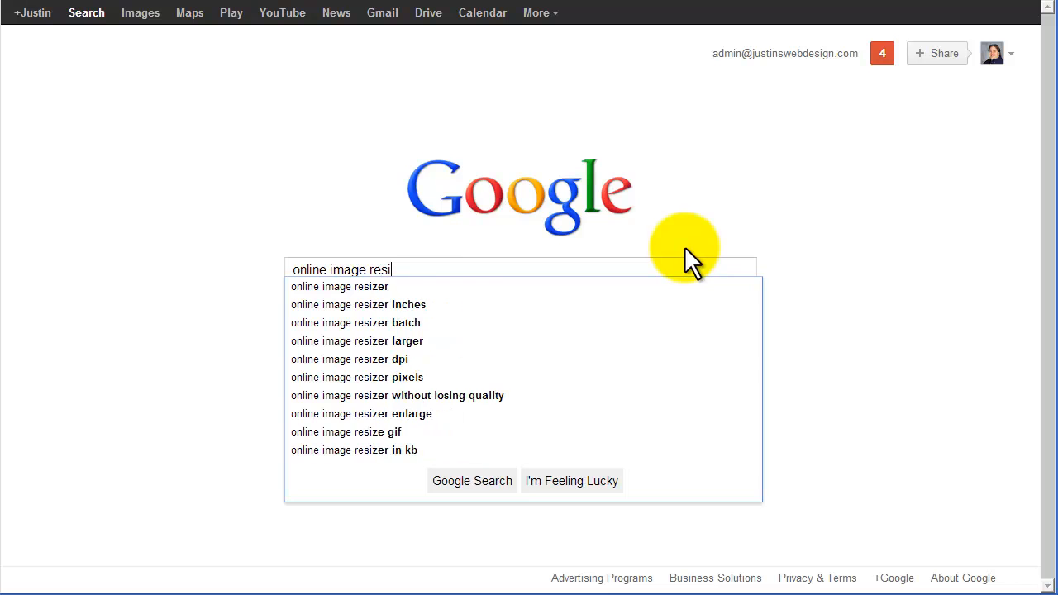
{"action": "type", "text": "zer"}
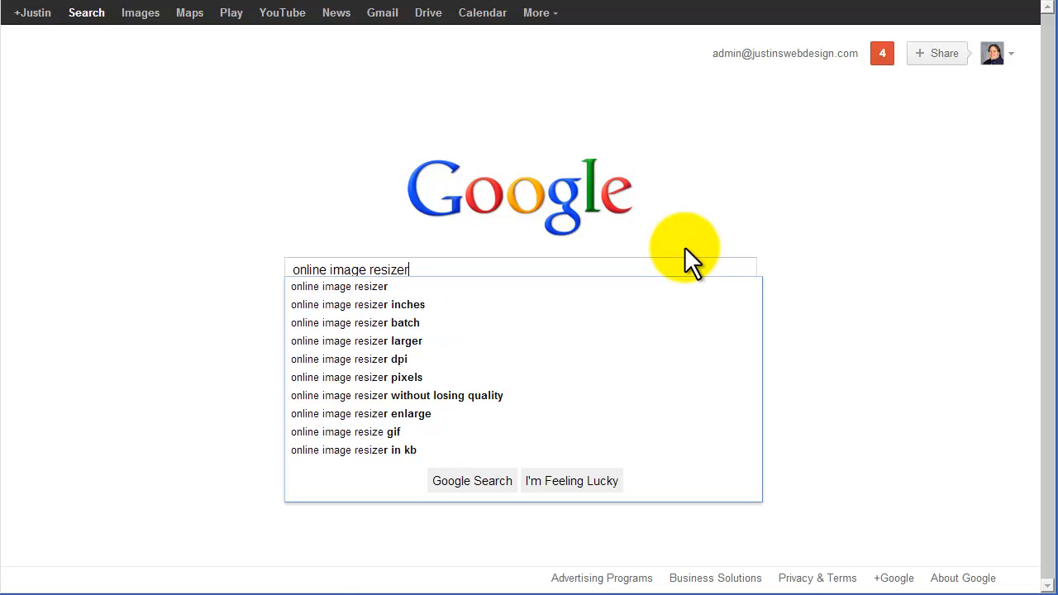
{"action": "key", "text": "Return"}
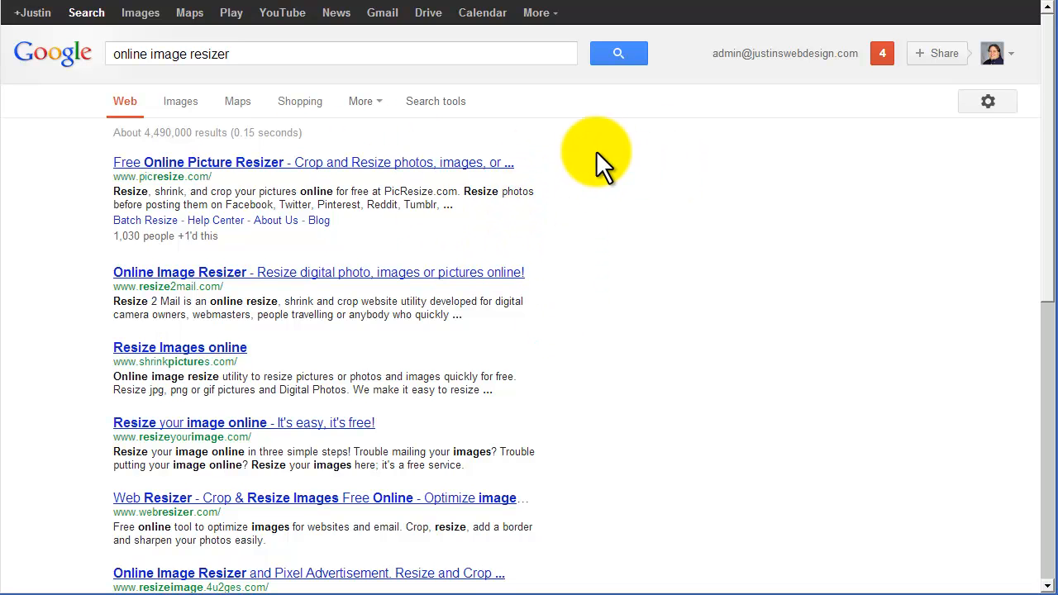
{"action": "left_click", "coordinate": [462, 165]}
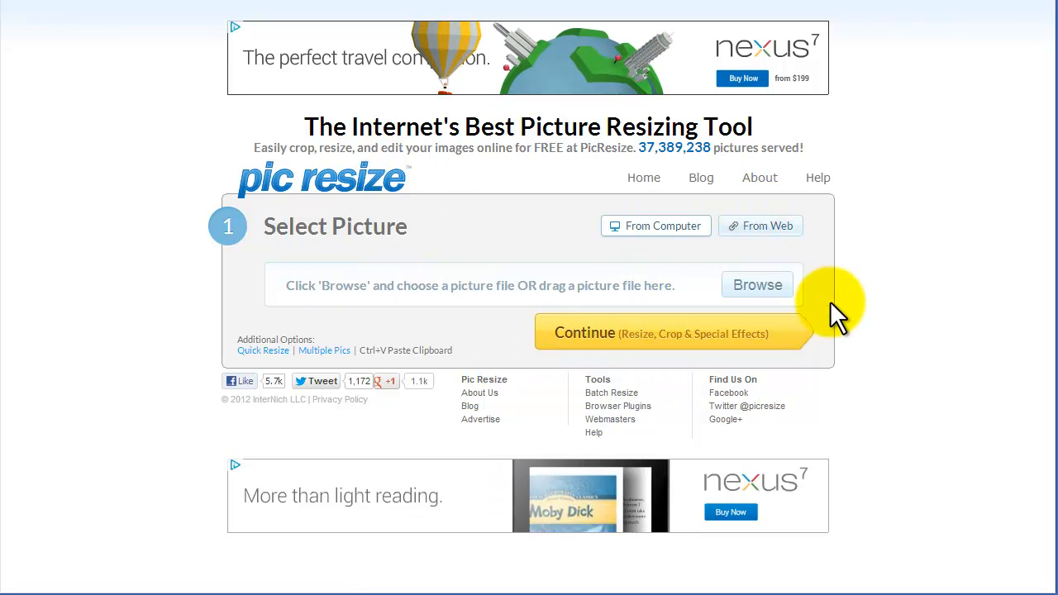
Load 2 DR, Panga and Ribbons.JPG from the K9 Instict folder under Web Design and continue to the editing page.
{"action": "left_click", "coordinate": [767, 293]}
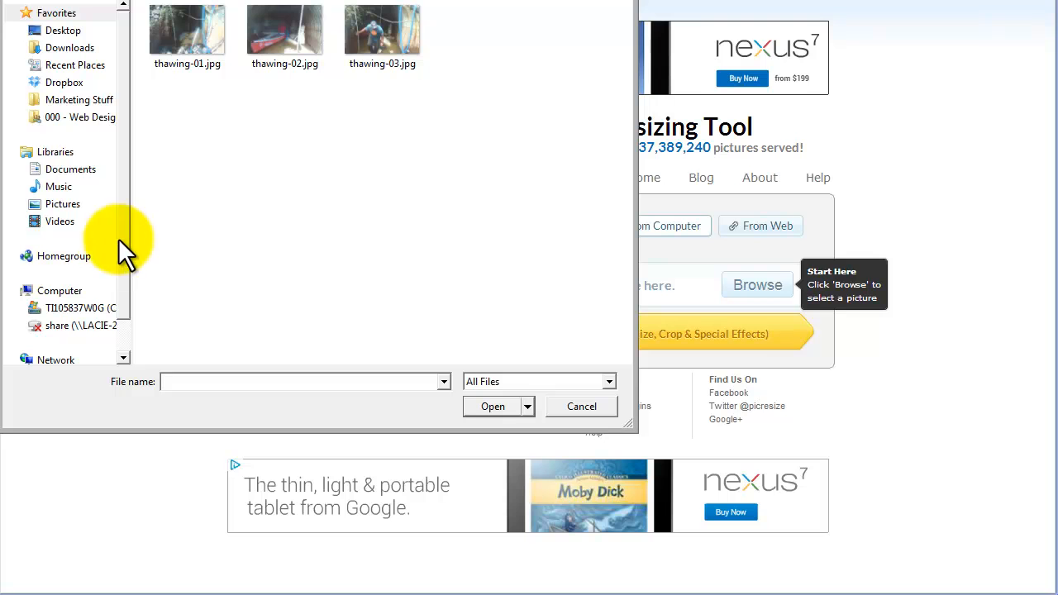
{"action": "left_click", "coordinate": [97, 117]}
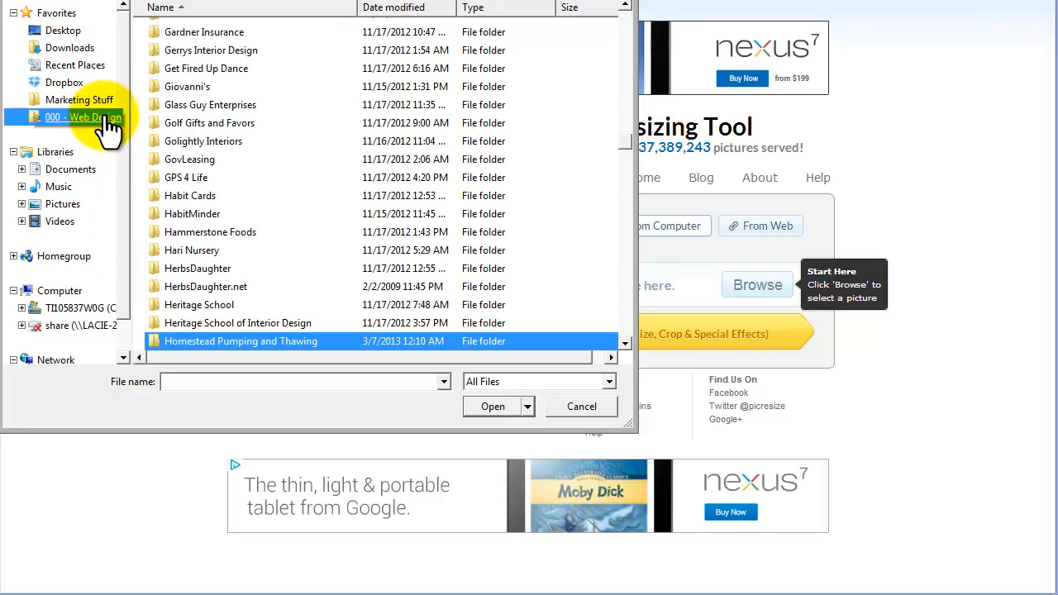
{"action": "mouse_move", "coordinate": [626, 149]}
{"action": "left_mouse_down"}
{"action": "mouse_move", "coordinate": [626, 177]}
{"action": "mouse_move", "coordinate": [629, 163]}
{"action": "left_mouse_up"}
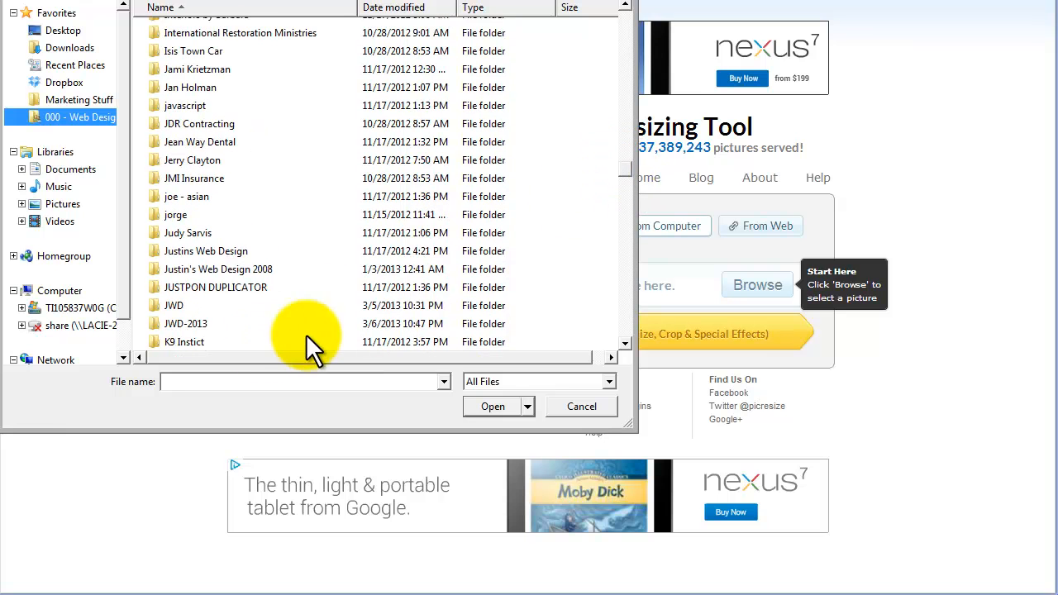
{"action": "double_click", "coordinate": [198, 342]}
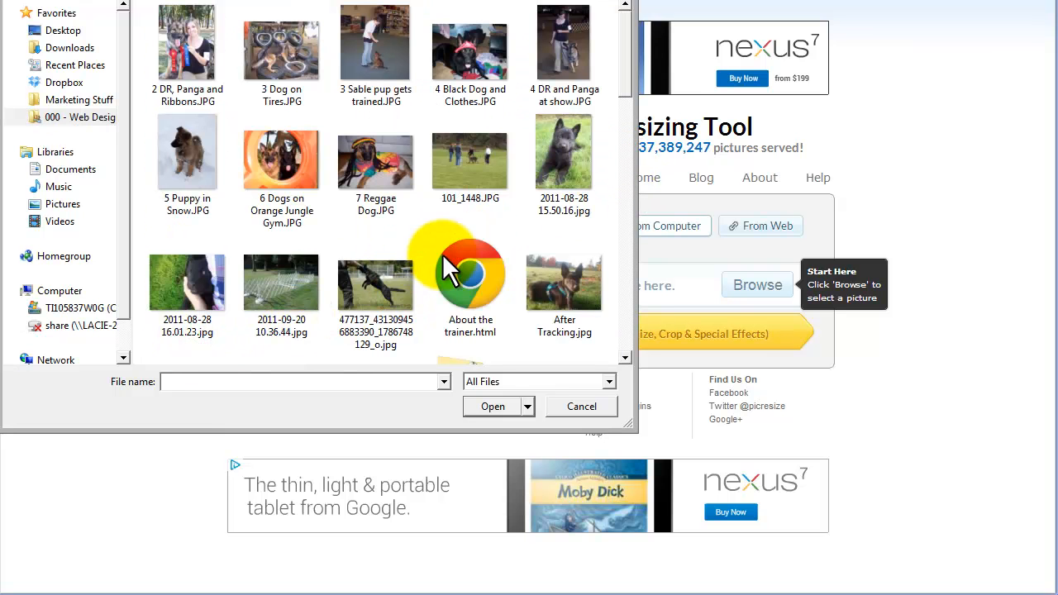
{"action": "left_click", "coordinate": [196, 35]}
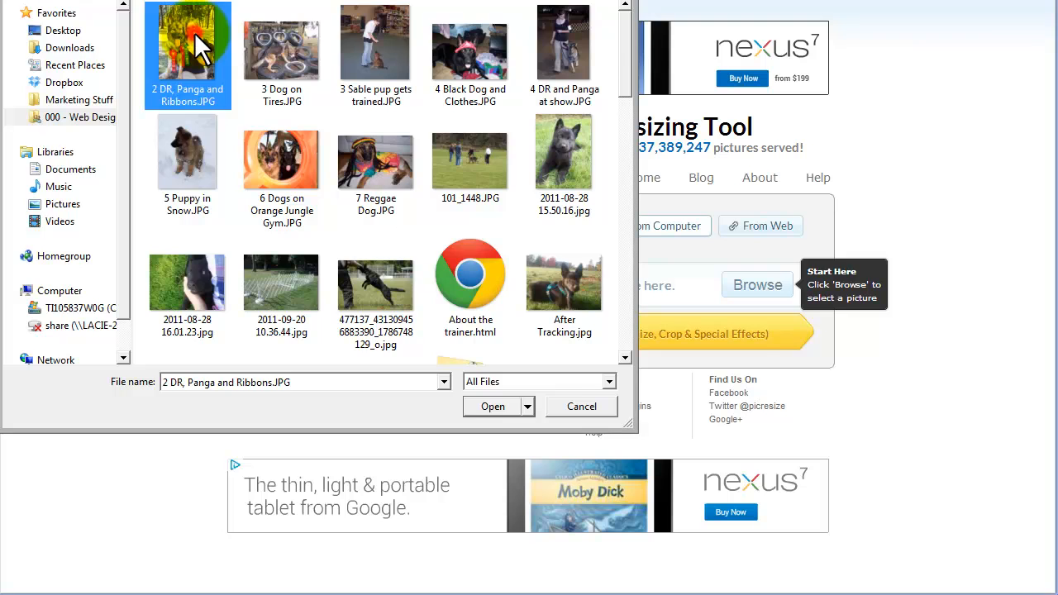
{"action": "double_click", "coordinate": [196, 34]}
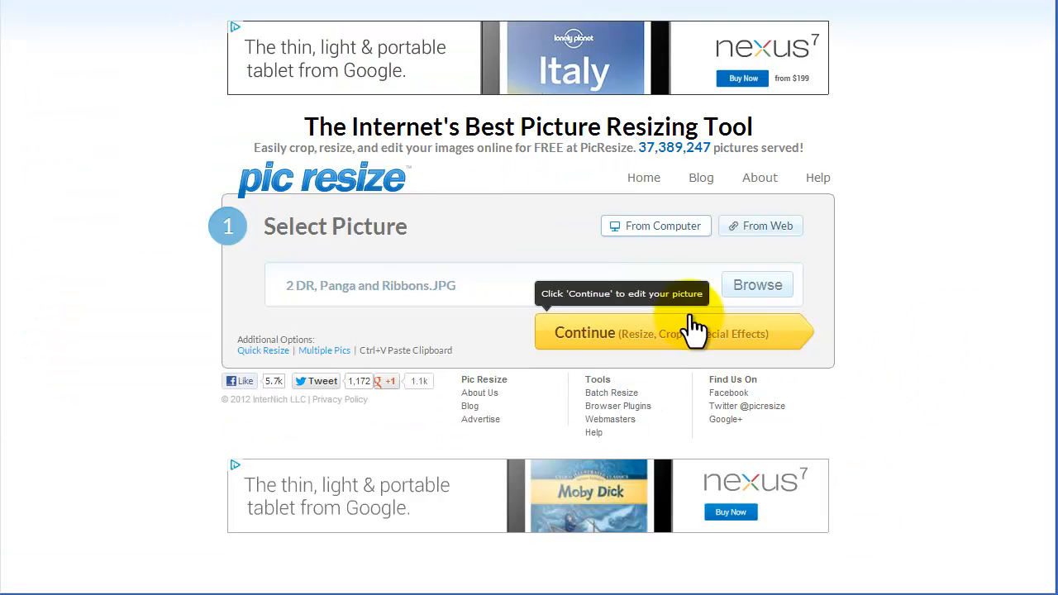
{"action": "left_click", "coordinate": [624, 349]}
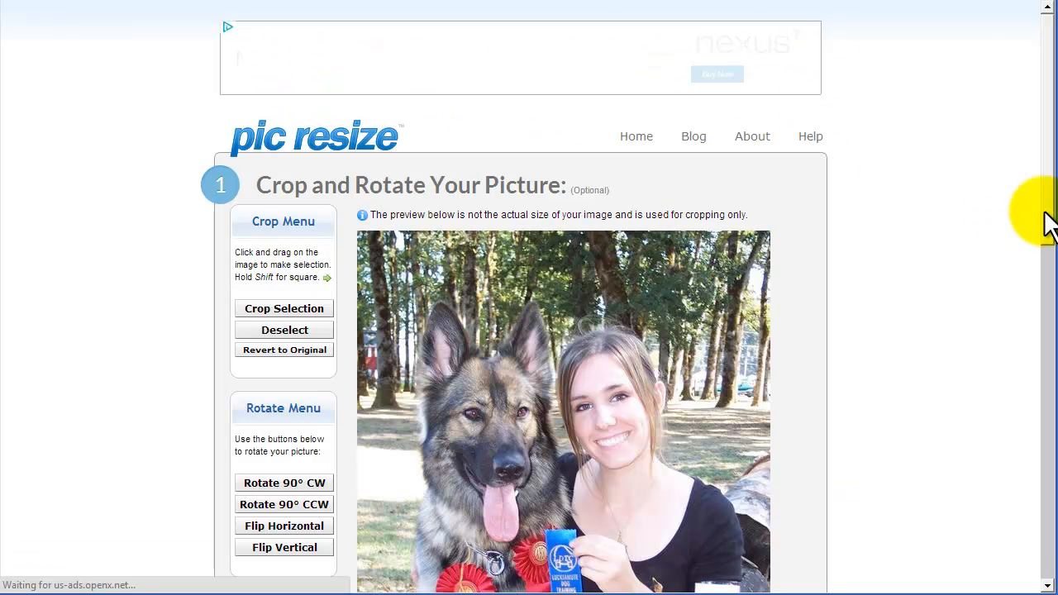
Try a crop selection around the dog and woman in the preview and clear the selection.
{"action": "left_click_drag", "start_coordinate": [1047, 147], "coordinate": [1048, 225]}
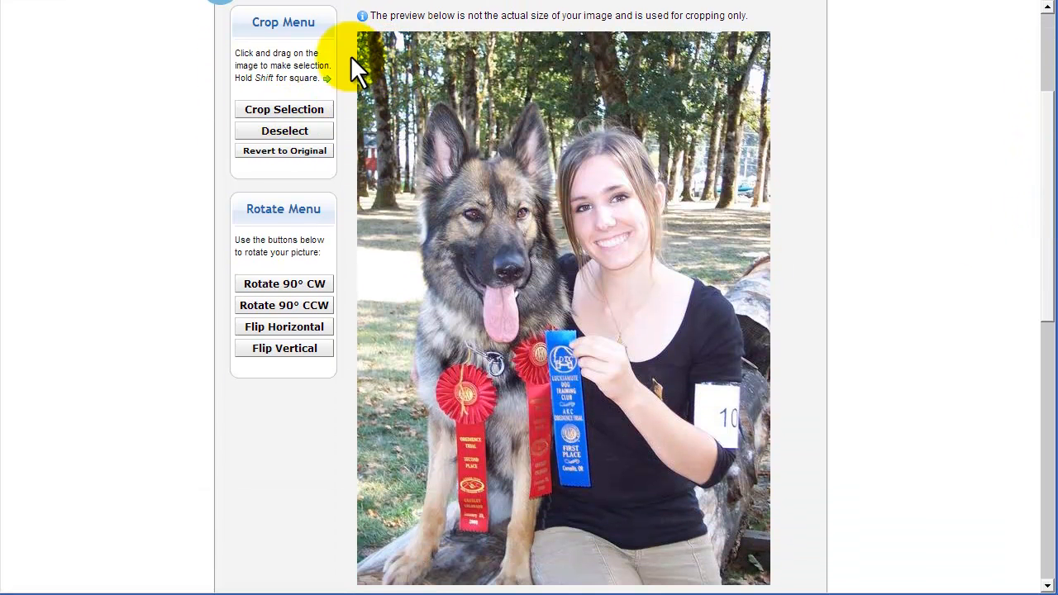
{"action": "left_click", "coordinate": [300, 109]}
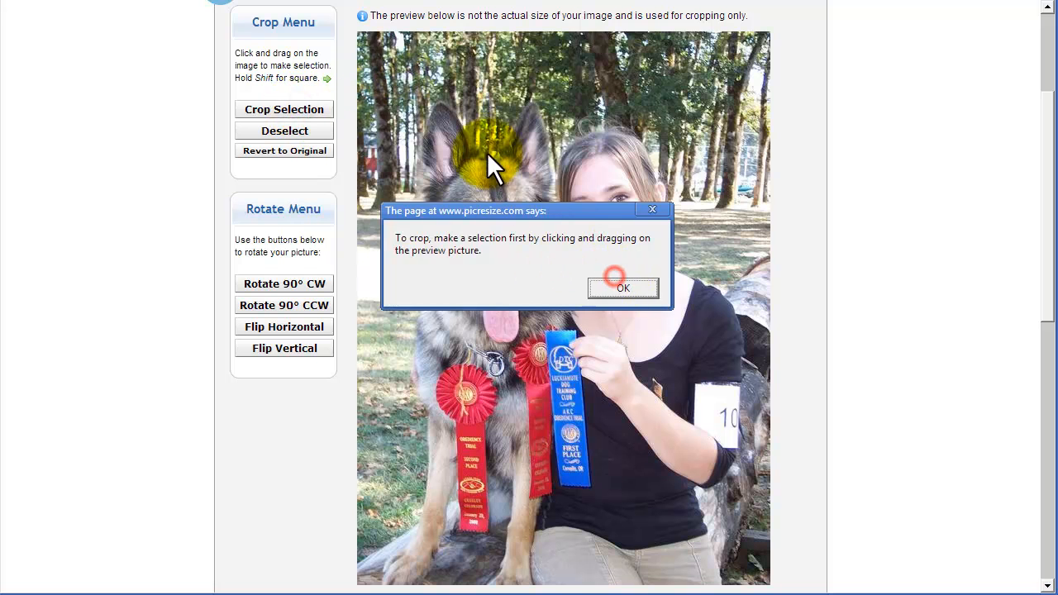
{"action": "left_click", "coordinate": [649, 286]}
{"action": "left_click_drag", "start_coordinate": [395, 84], "coordinate": [707, 519]}
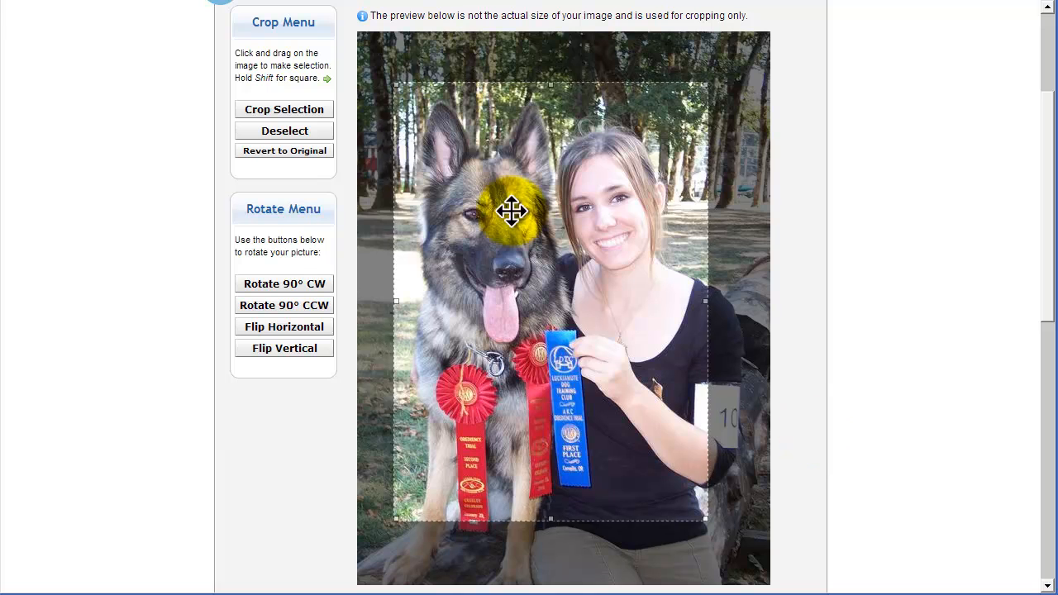
{"action": "left_click", "coordinate": [284, 131]}
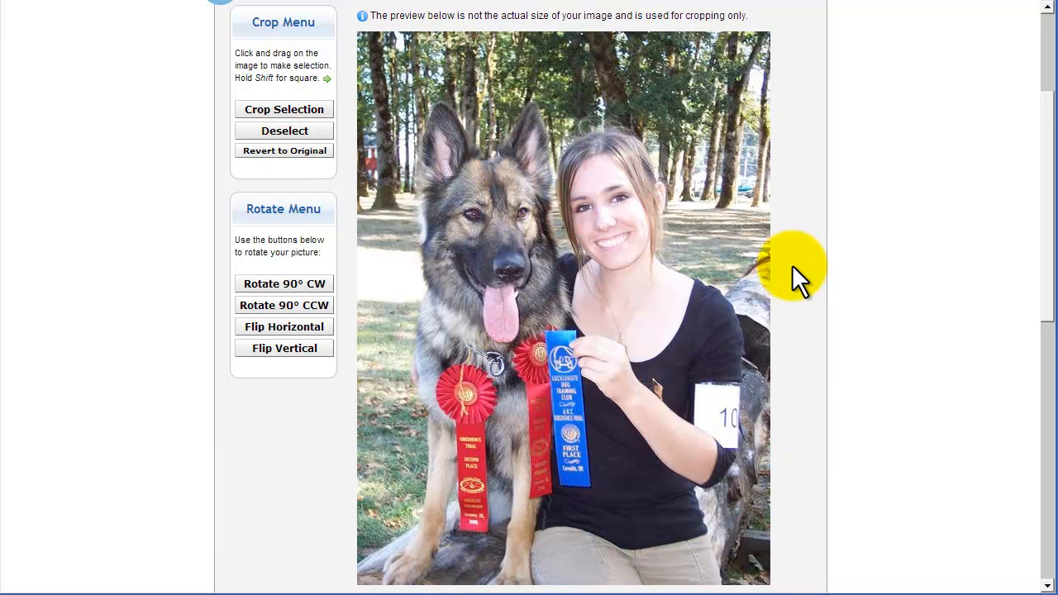
Try the resize presets 25% smaller, 75% smaller and Fit to screen: 1024 resolution on the picture.
{"action": "scroll", "coordinate": [785, 273], "scroll_direction": "down", "scroll_amount": 2}
{"action": "scroll", "coordinate": [796, 301], "scroll_direction": "down", "scroll_amount": 2}
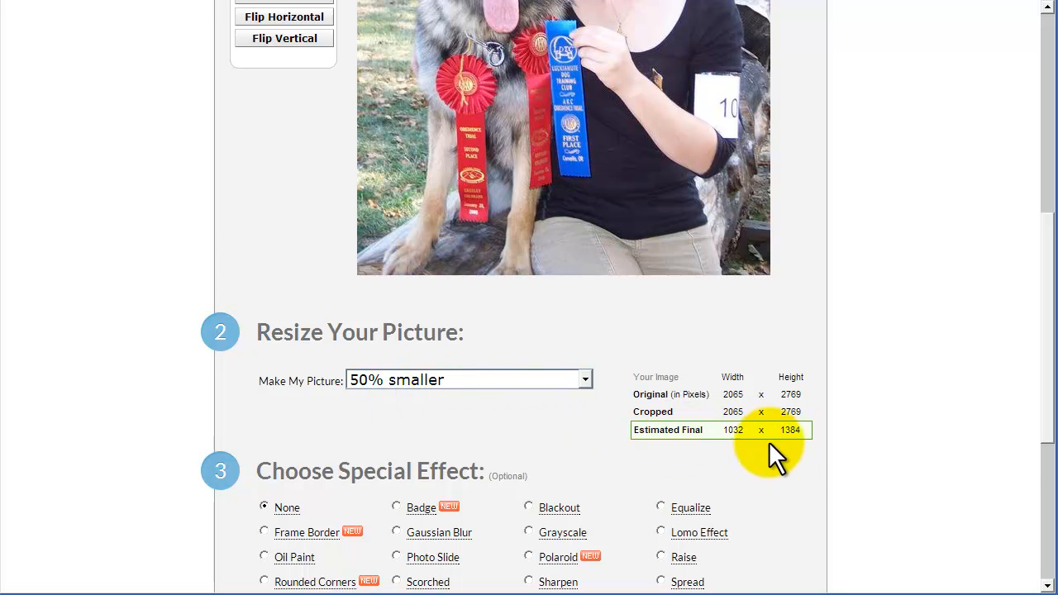
{"action": "scroll", "coordinate": [821, 437], "scroll_direction": "down", "scroll_amount": 2}
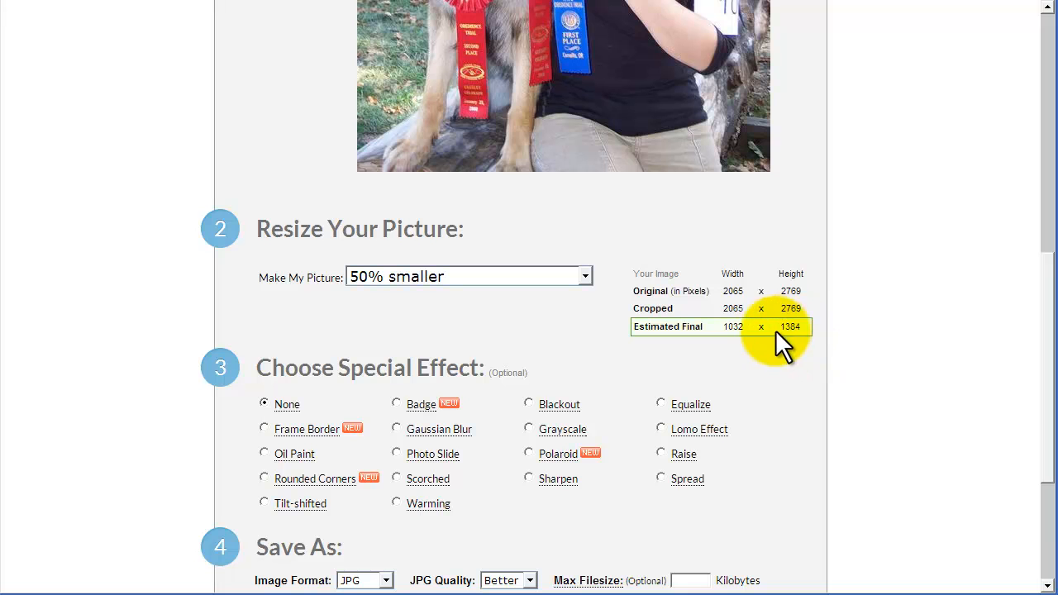
{"action": "left_click", "coordinate": [559, 278]}
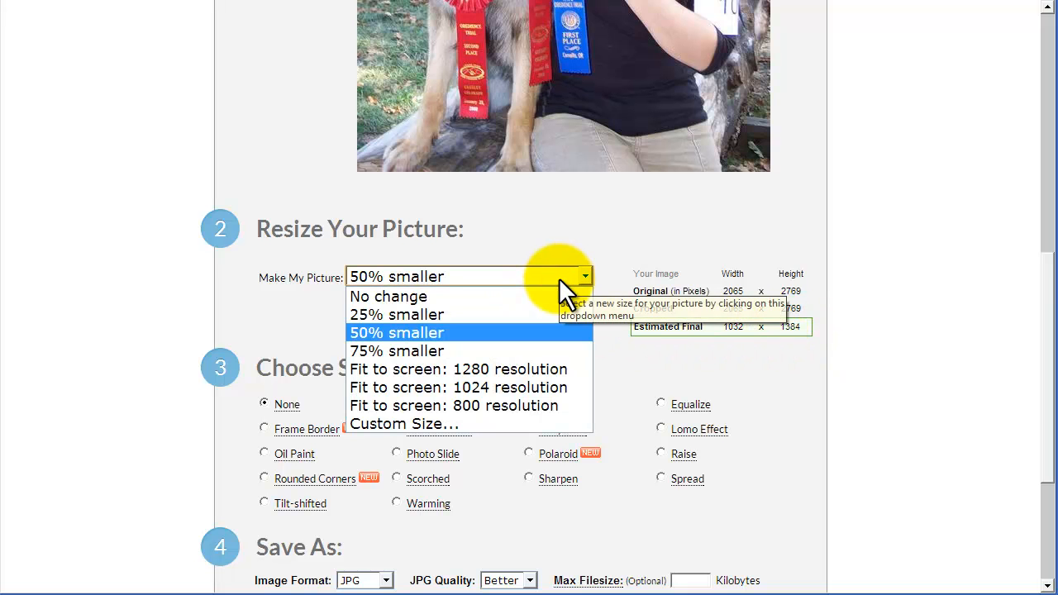
{"action": "left_click", "coordinate": [455, 314]}
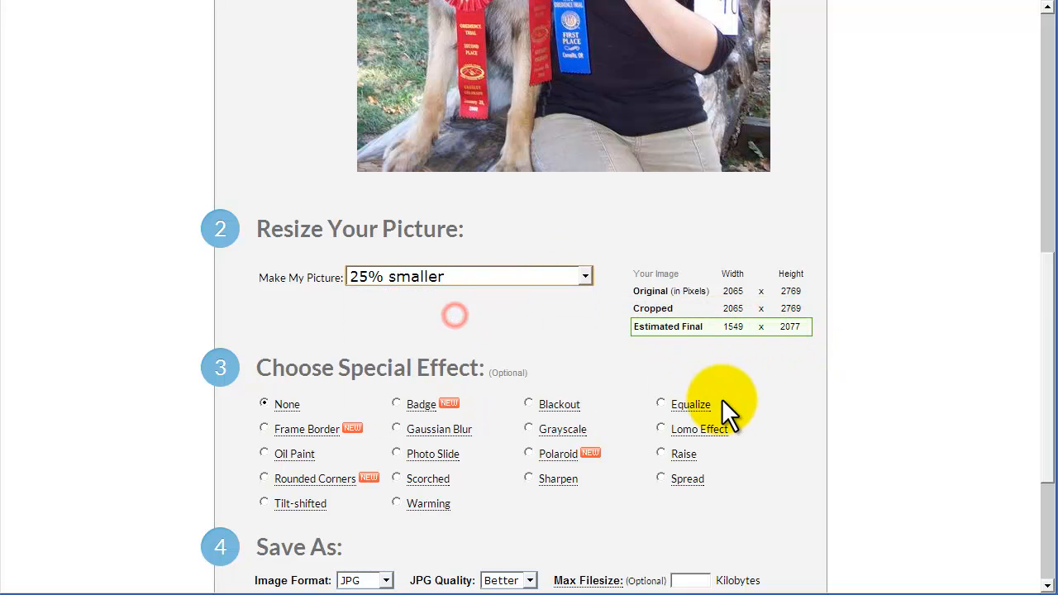
{"action": "left_click", "coordinate": [522, 277]}
{"action": "left_click", "coordinate": [450, 353]}
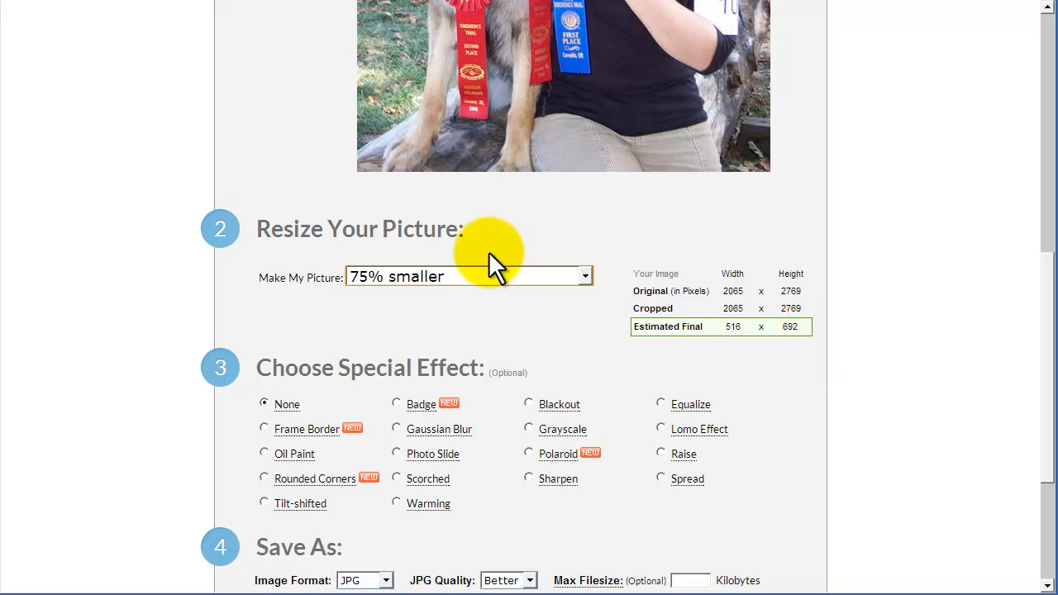
{"action": "left_click", "coordinate": [475, 278]}
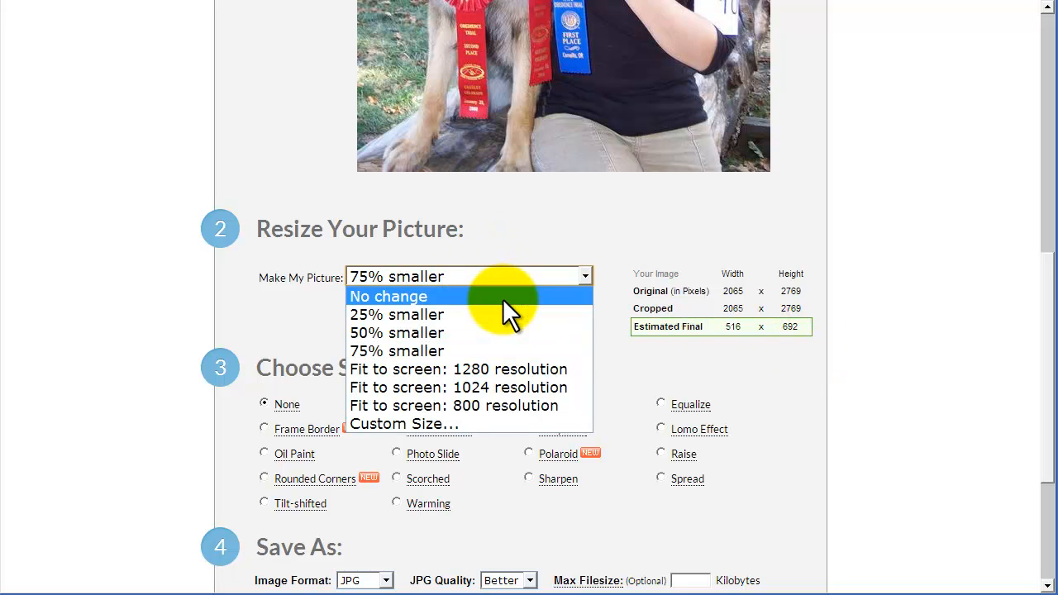
{"action": "left_click", "coordinate": [524, 389]}
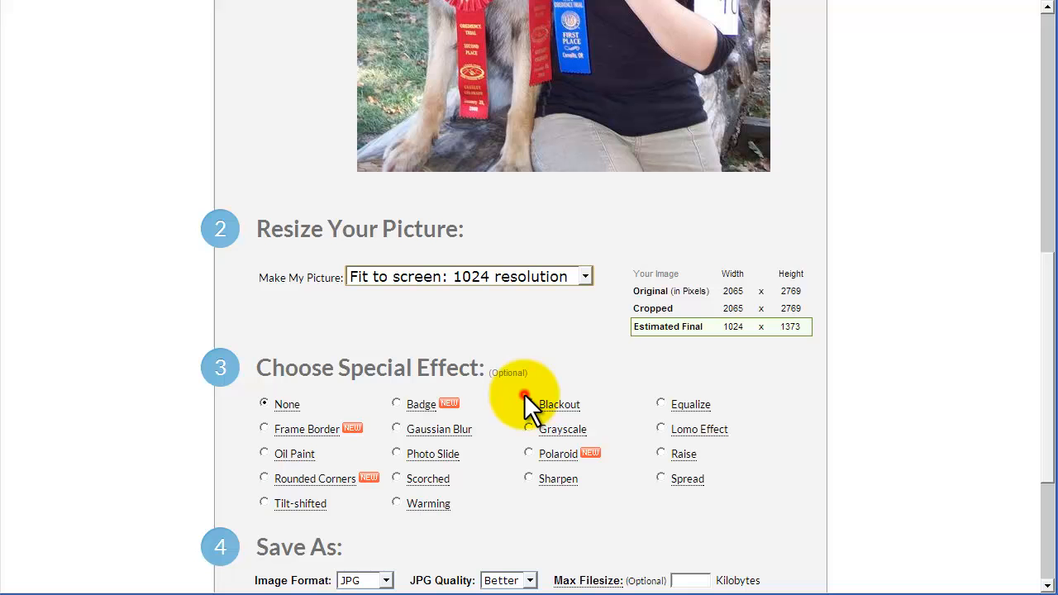
Choose a custom size for the picture and set its height to 800 pixels, leaving the width blank.
{"action": "left_click", "coordinate": [526, 277]}
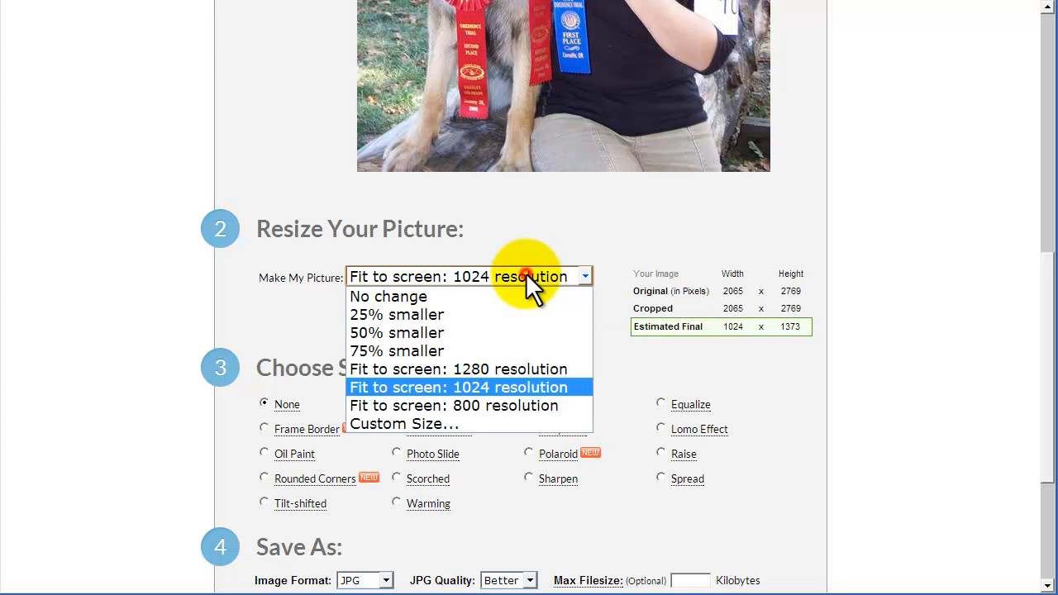
{"action": "left_click", "coordinate": [432, 423]}
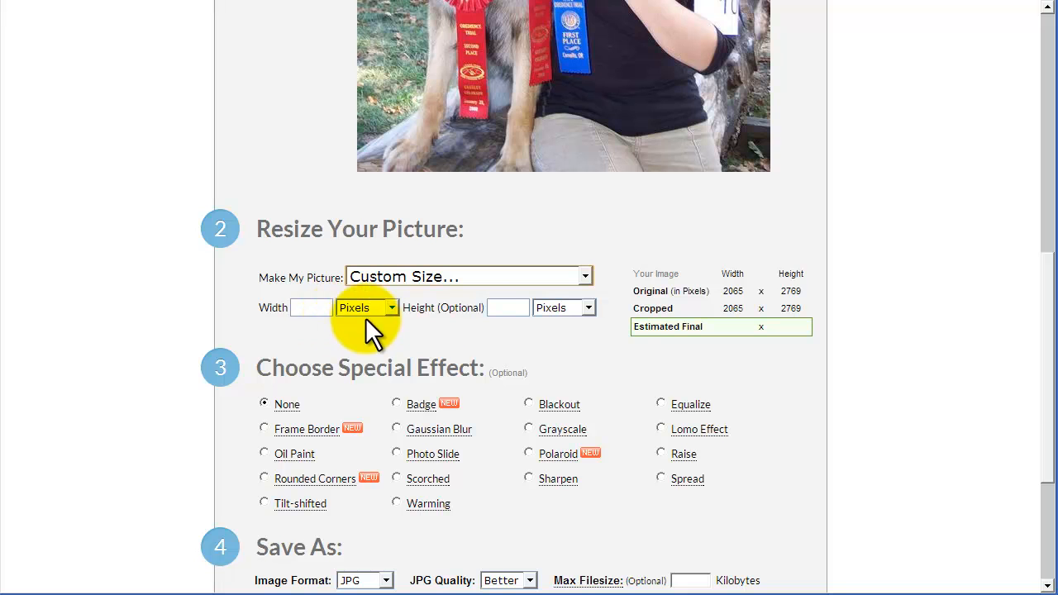
{"action": "left_click", "coordinate": [325, 306]}
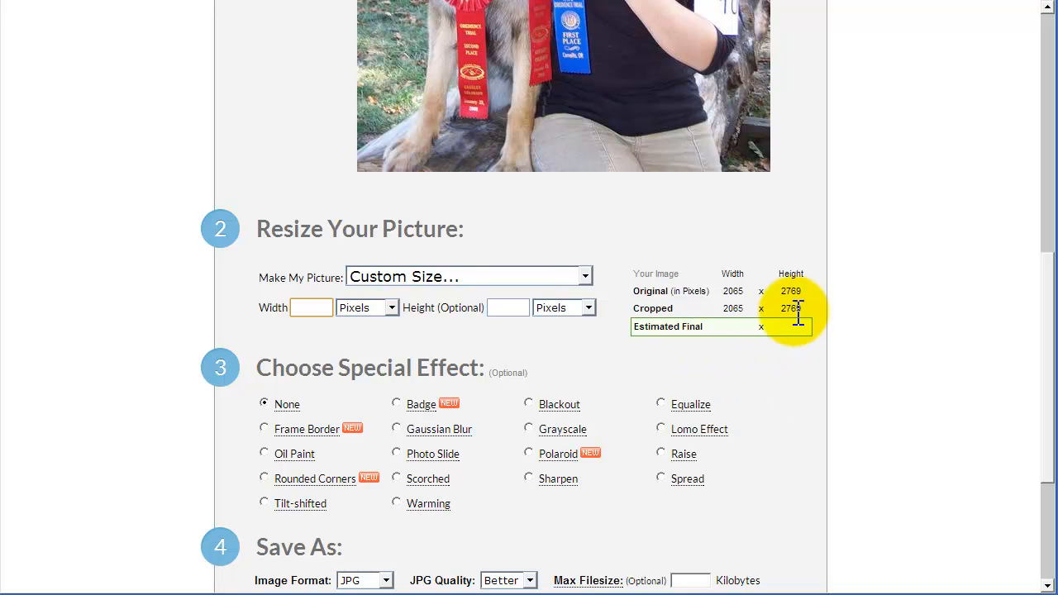
{"action": "left_click", "coordinate": [504, 305]}
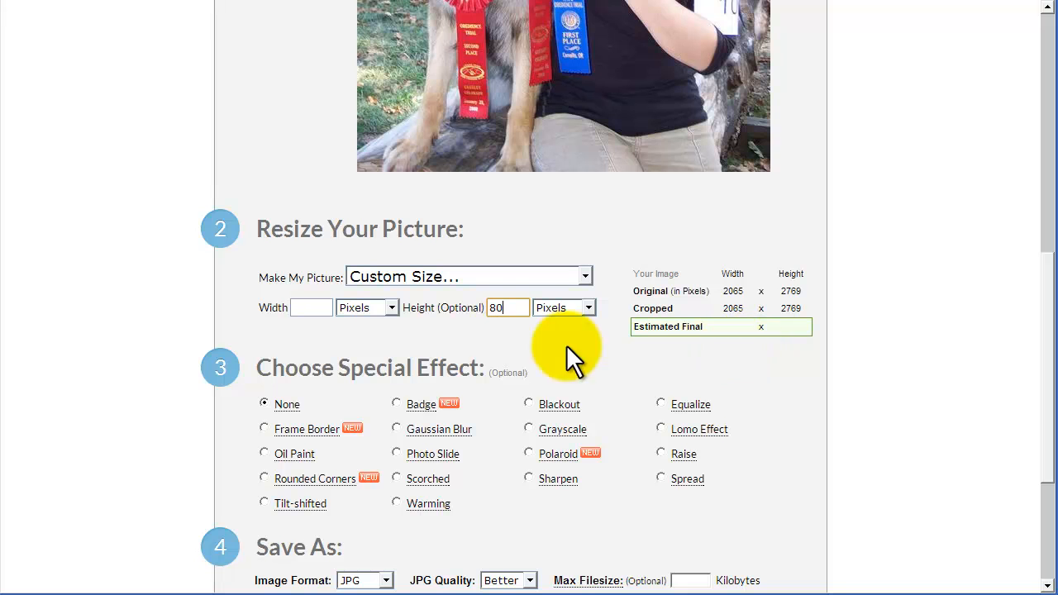
{"action": "type", "text": "800"}
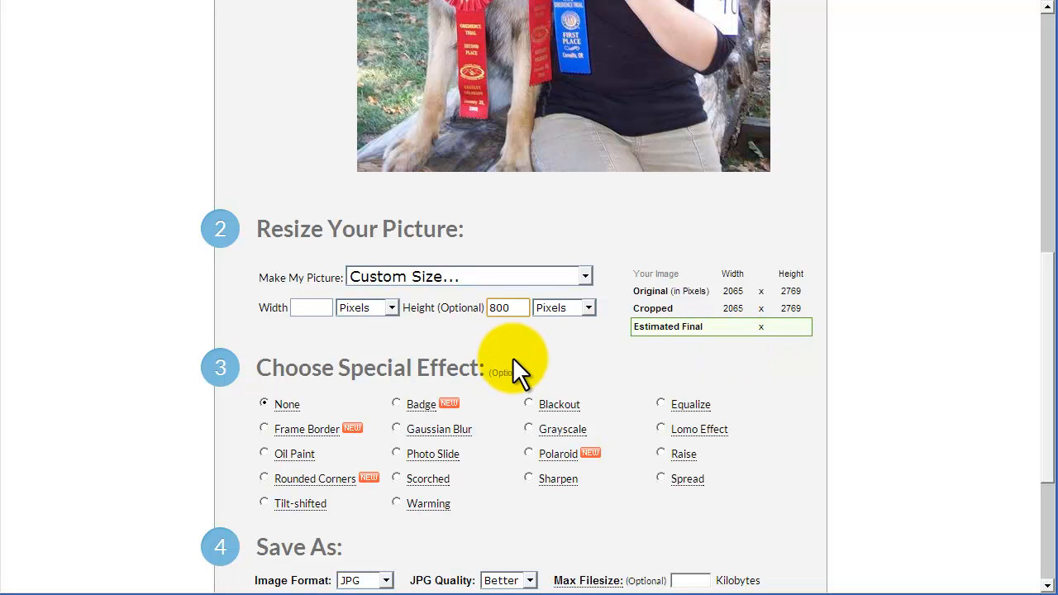
{"action": "left_click", "coordinate": [304, 306]}
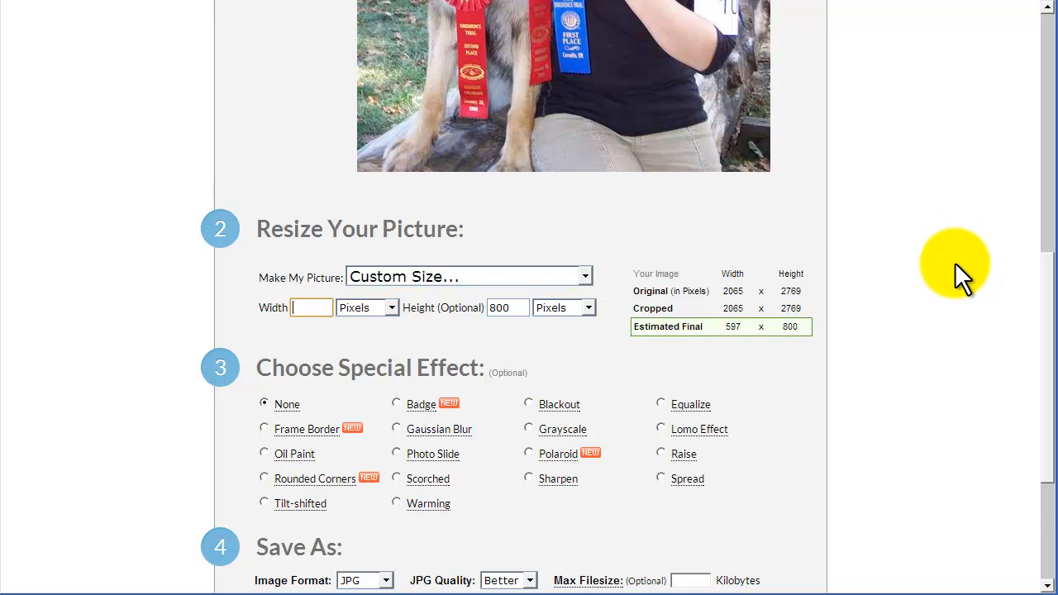
Try the Frame Border special effect on the picture and set the special effect back to None.
{"action": "scroll", "coordinate": [956, 256], "scroll_direction": "down", "scroll_amount": 1}
{"action": "scroll", "coordinate": [966, 295], "scroll_direction": "down", "scroll_amount": 1}
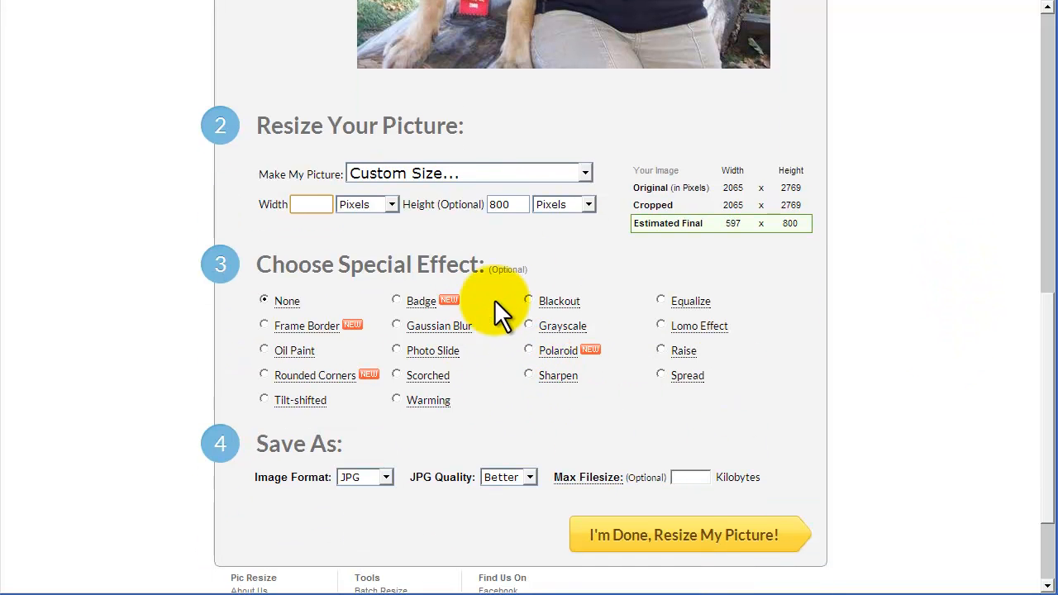
{"action": "left_click", "coordinate": [264, 324]}
{"action": "scroll", "coordinate": [880, 357], "scroll_direction": "up", "scroll_amount": 6}
{"action": "scroll", "coordinate": [881, 354], "scroll_direction": "down", "scroll_amount": 5}
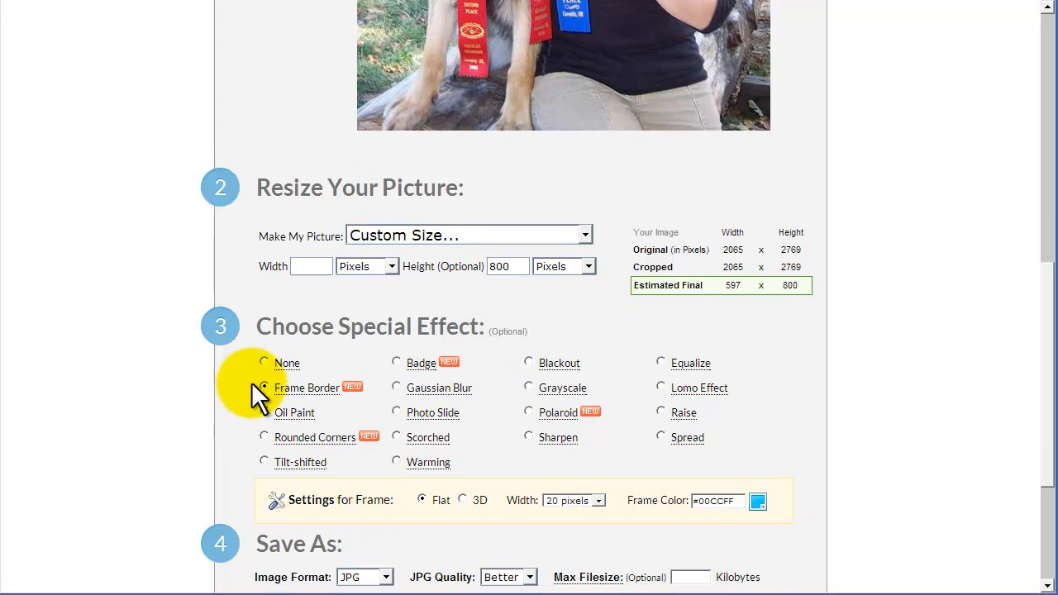
{"action": "left_click", "coordinate": [264, 363]}
Resize the picture with the JPG quality set to Better and save the result to disk.
{"action": "scroll", "coordinate": [720, 372], "scroll_direction": "down", "scroll_amount": 3}
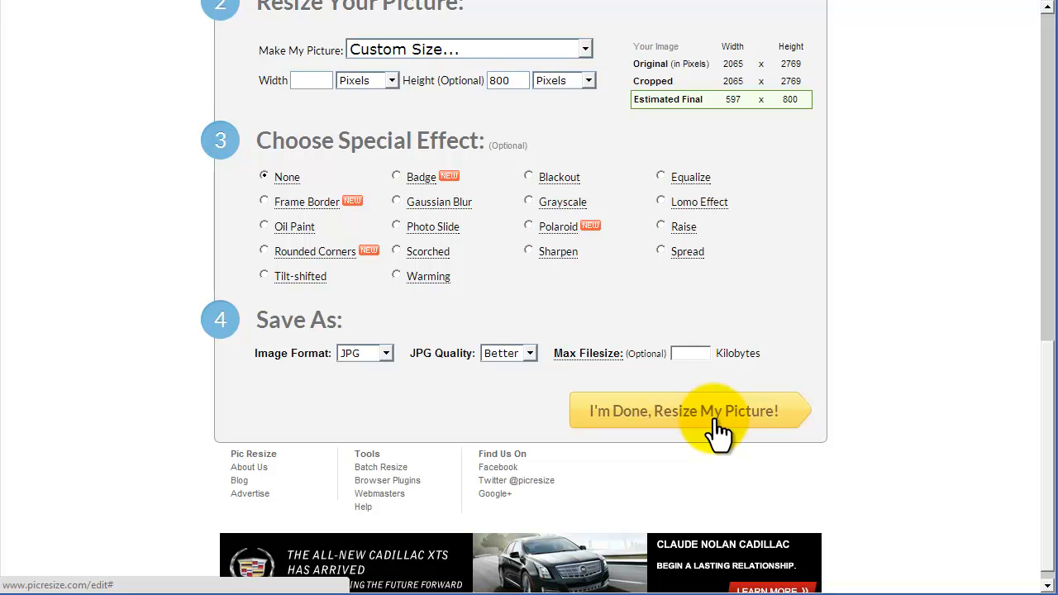
{"action": "left_click", "coordinate": [494, 346]}
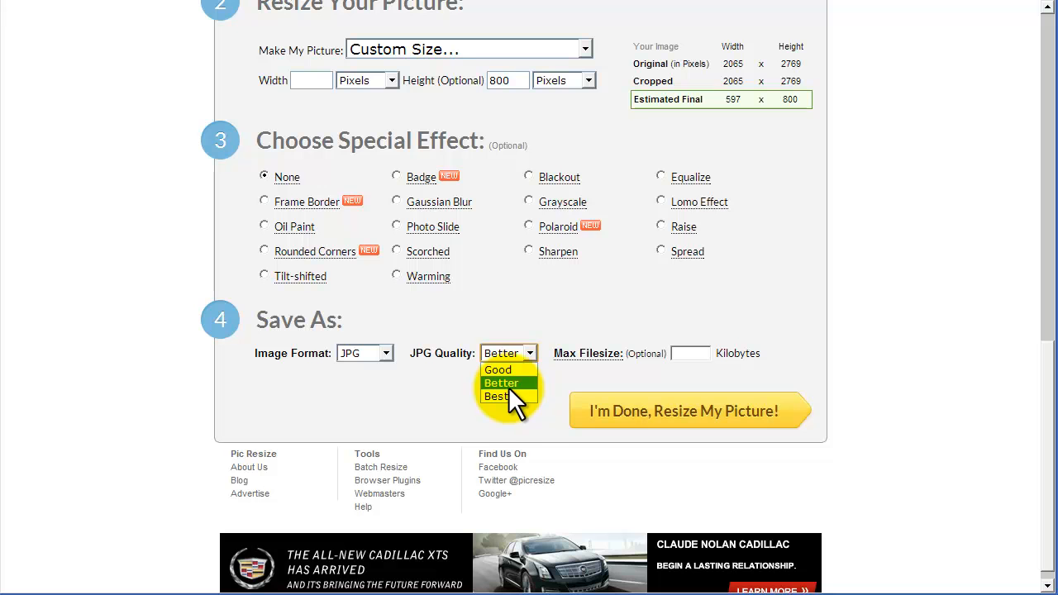
{"action": "left_click", "coordinate": [509, 383]}
{"action": "left_click", "coordinate": [506, 354]}
{"action": "left_click", "coordinate": [508, 384]}
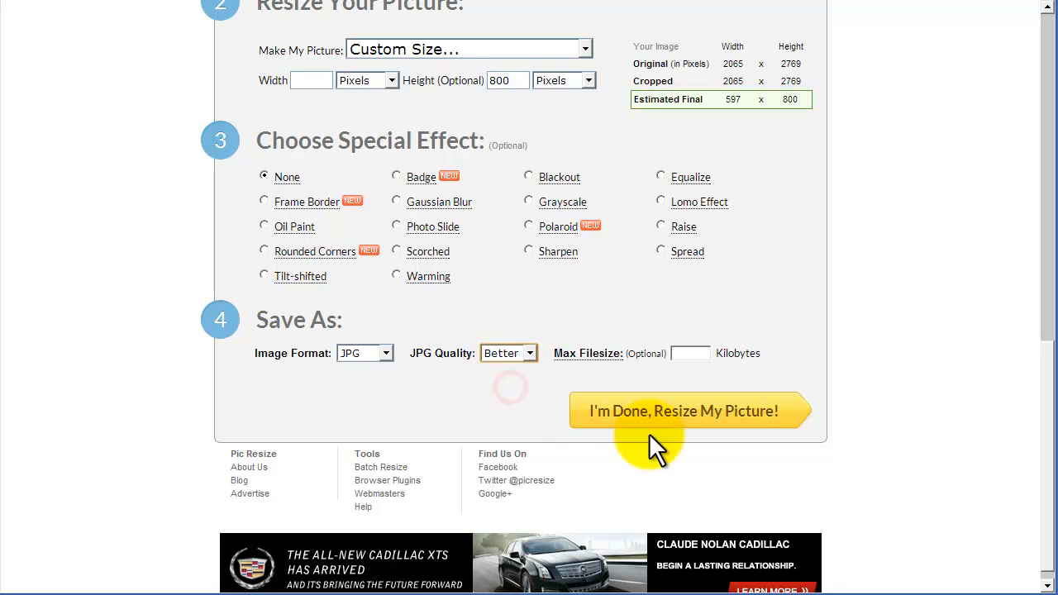
{"action": "left_click", "coordinate": [731, 422]}
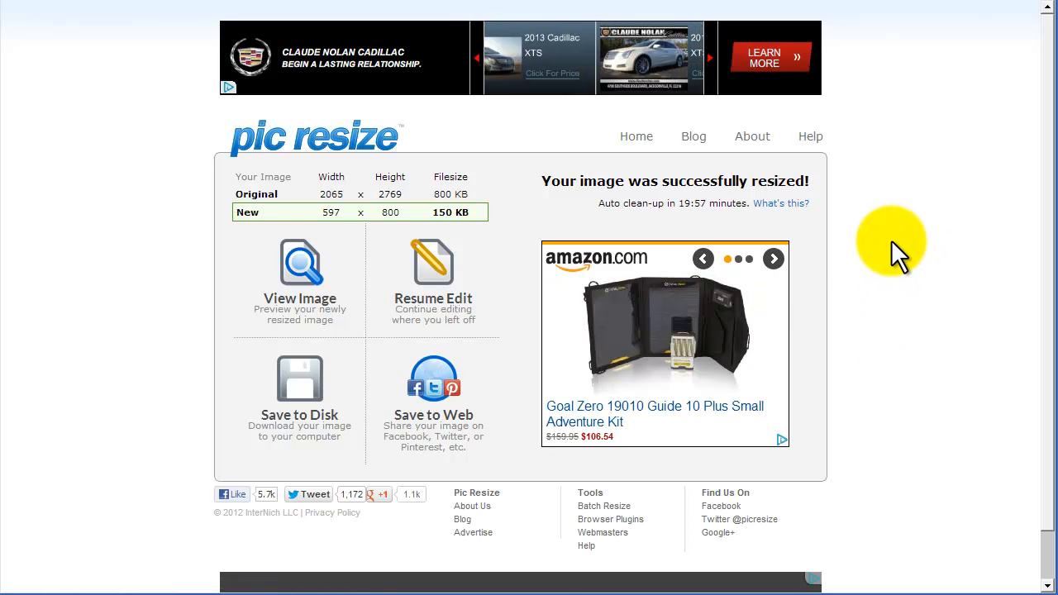
{"action": "left_click", "coordinate": [299, 384]}
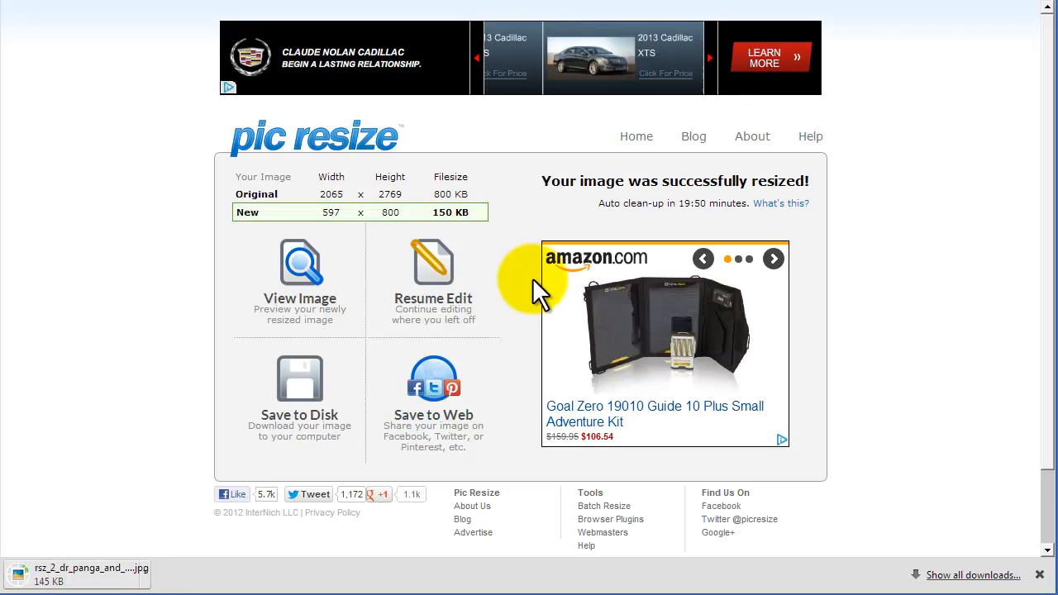
Show the downloaded rsz_2_dr_panga_and_ribbons.jpg in its folder, preview the picture and return to the browser.
{"action": "left_click", "coordinate": [166, 572]}
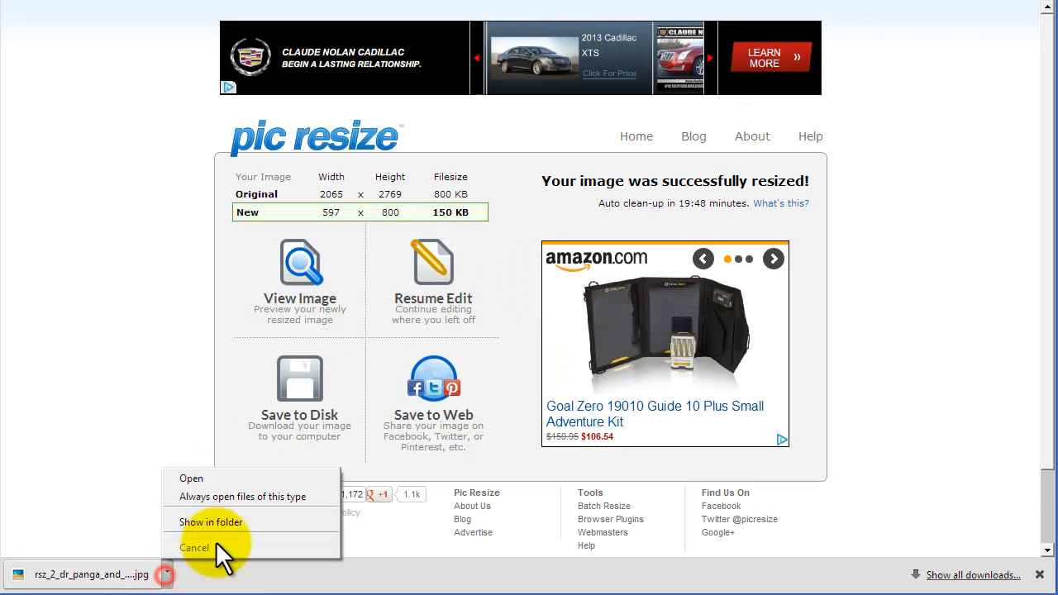
{"action": "left_click", "coordinate": [228, 521]}
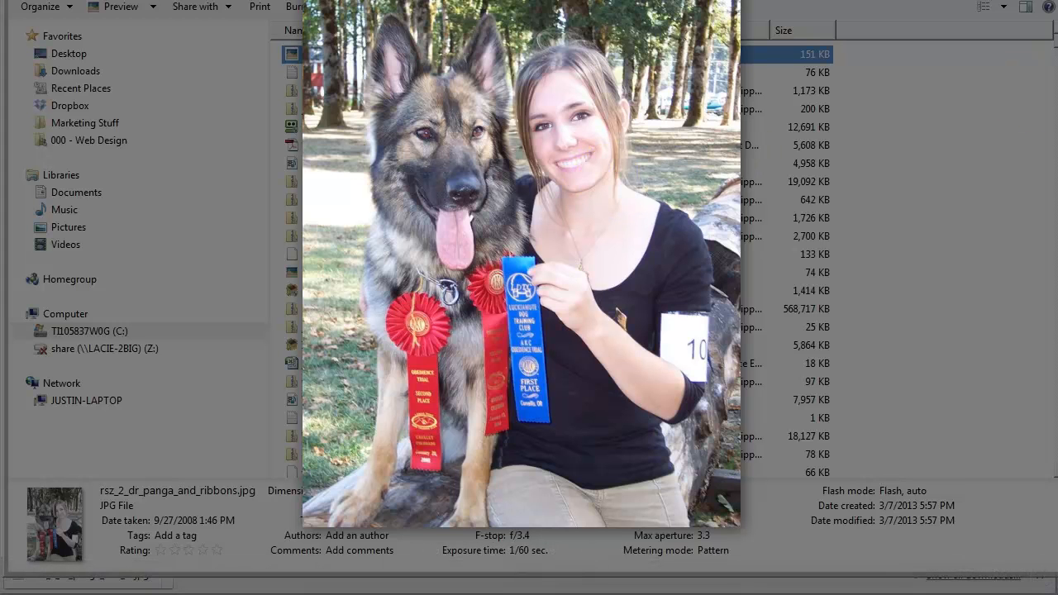
{"action": "left_click", "coordinate": [1052, 89]}
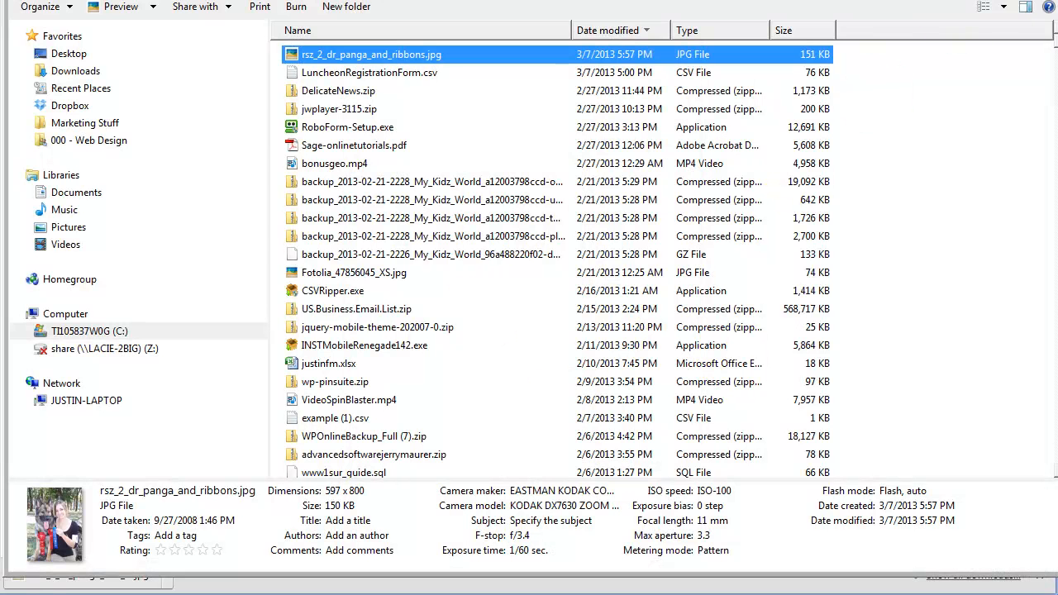
{"action": "left_click", "coordinate": [607, 588]}
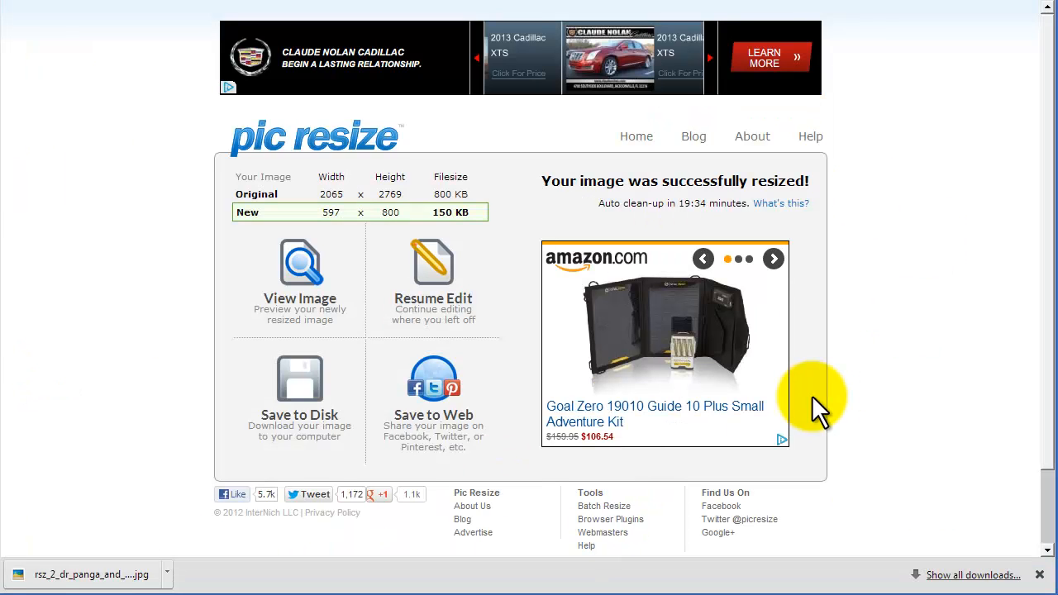